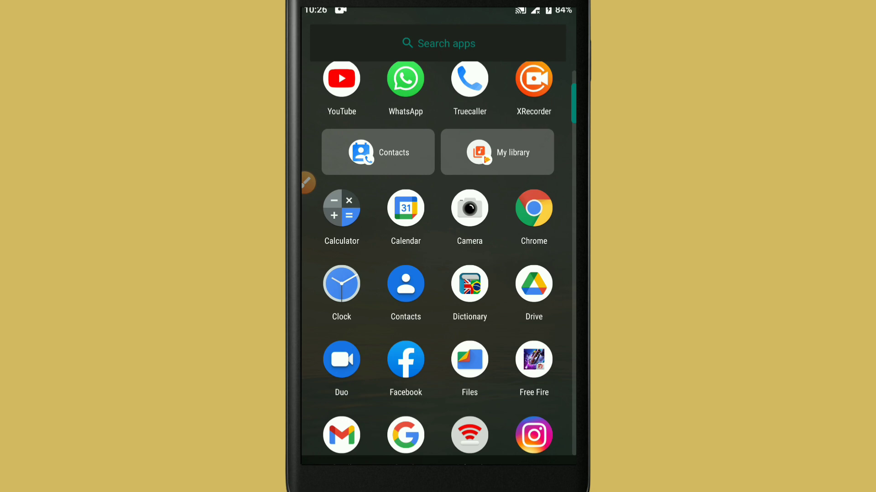
Tap Build number in System > About phone repeatedly, then confirm with the lock-screen PIN
scroll(438, 257, down, 10)
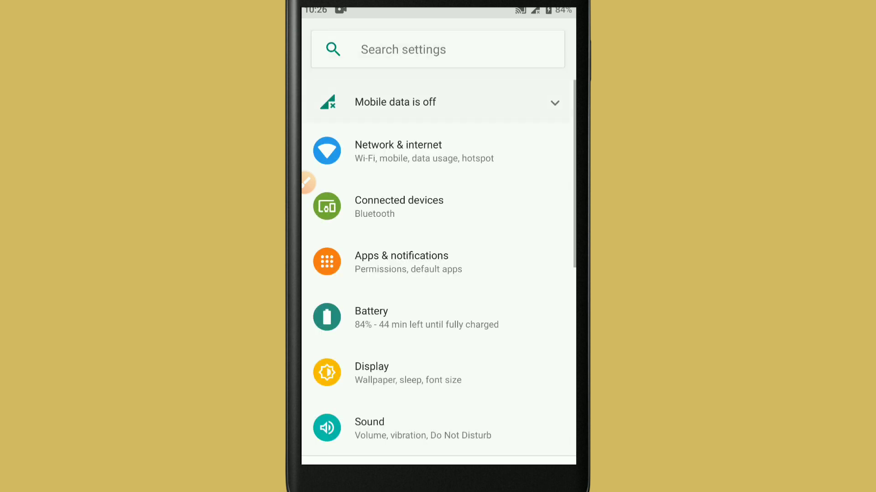
scroll(438, 274, down, 5)
click(437, 428)
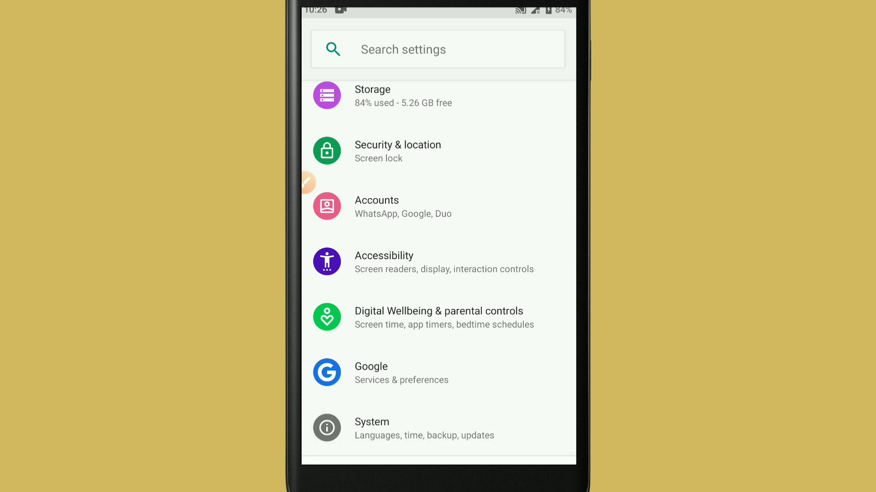
click(385, 89)
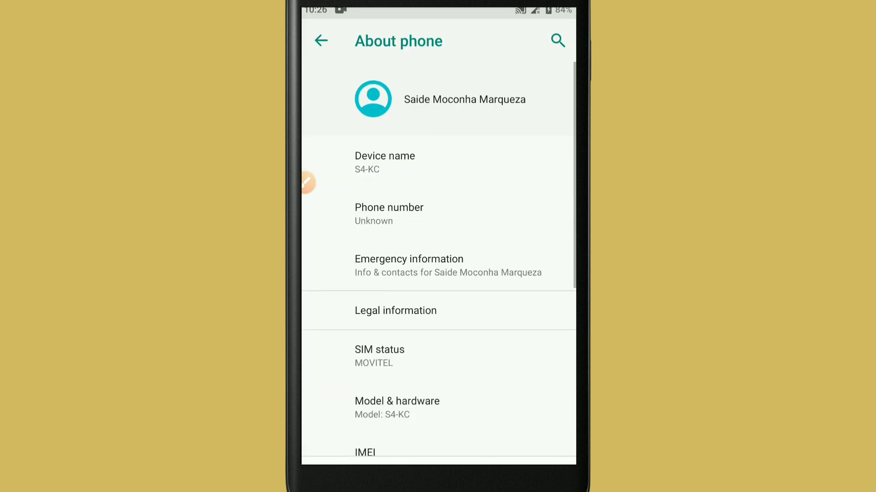
scroll(438, 273, down, 5)
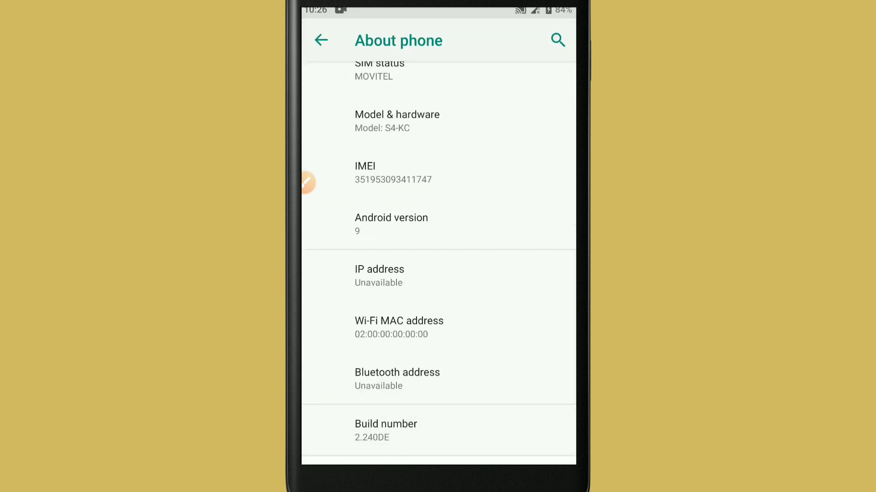
click(438, 430)
click(438, 430)
click(438, 430)
click(438, 430)
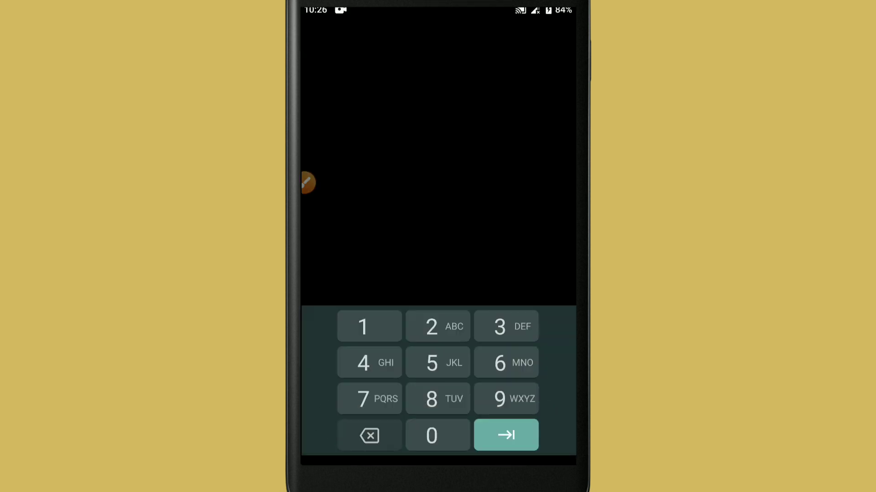
click(437, 326)
click(506, 435)
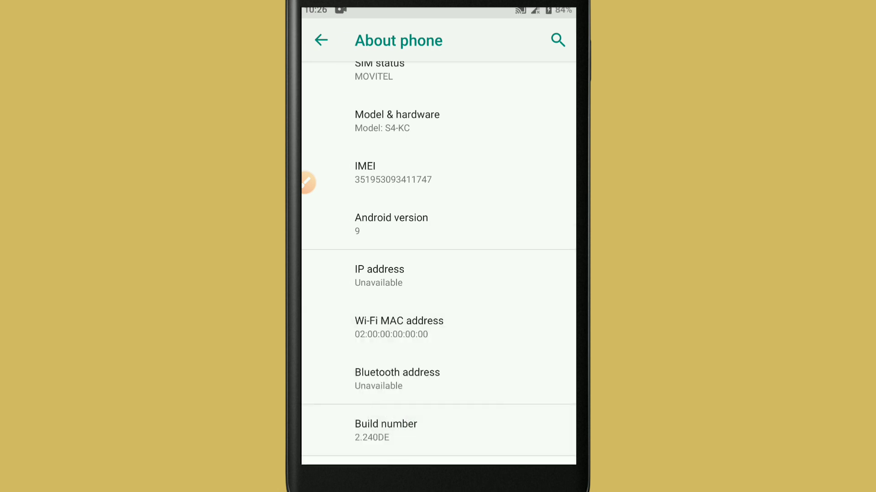
Enable USB debugging in System > Advanced > Developer options
click(321, 39)
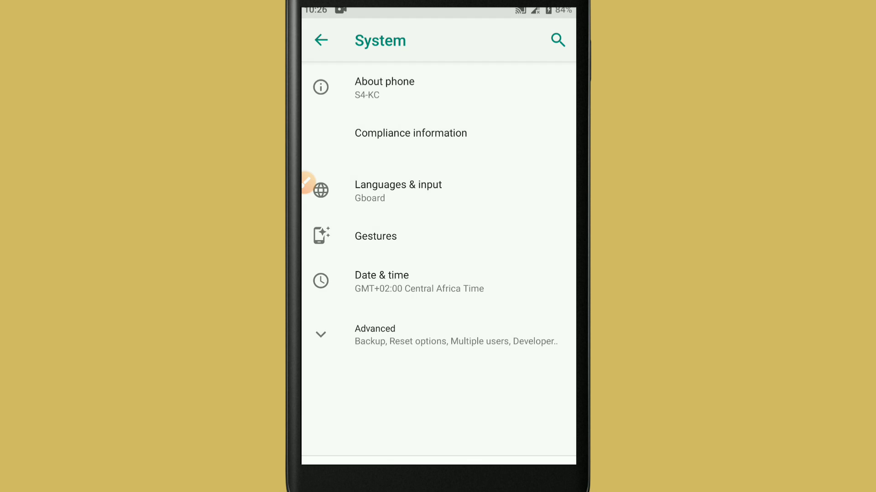
click(411, 335)
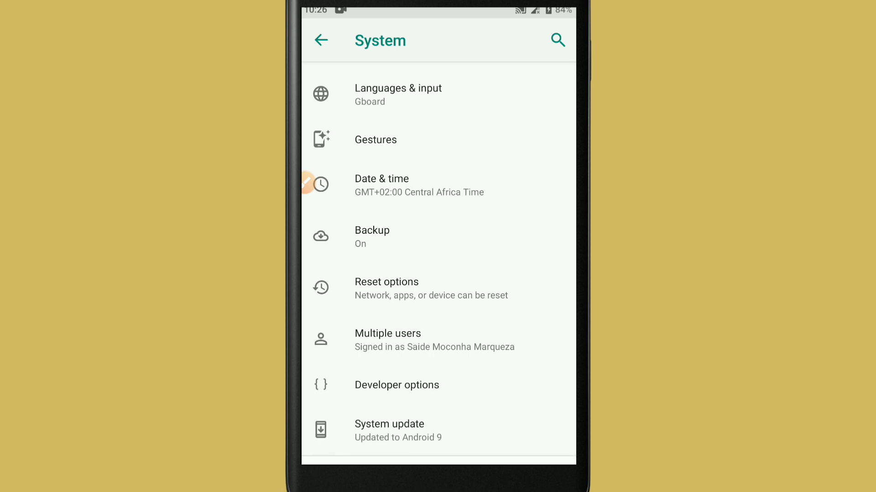
click(397, 385)
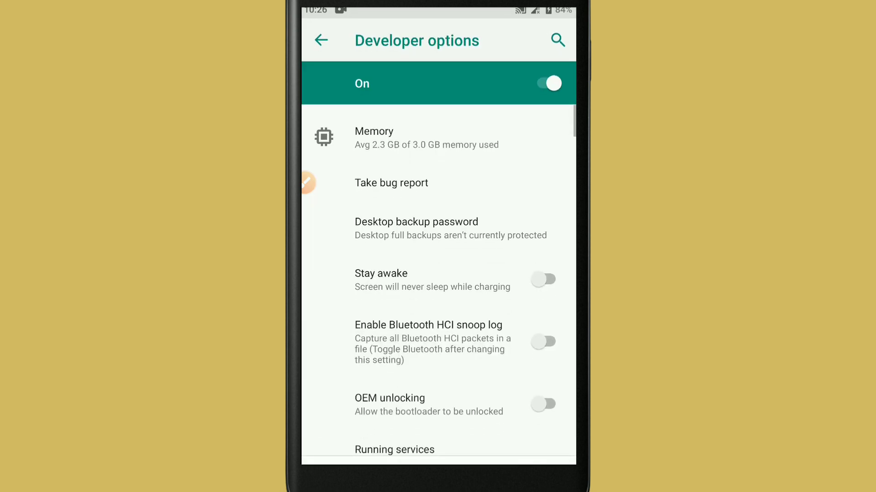
scroll(438, 273, down, 2)
scroll(438, 273, down, 3)
scroll(438, 274, down, 6)
click(545, 192)
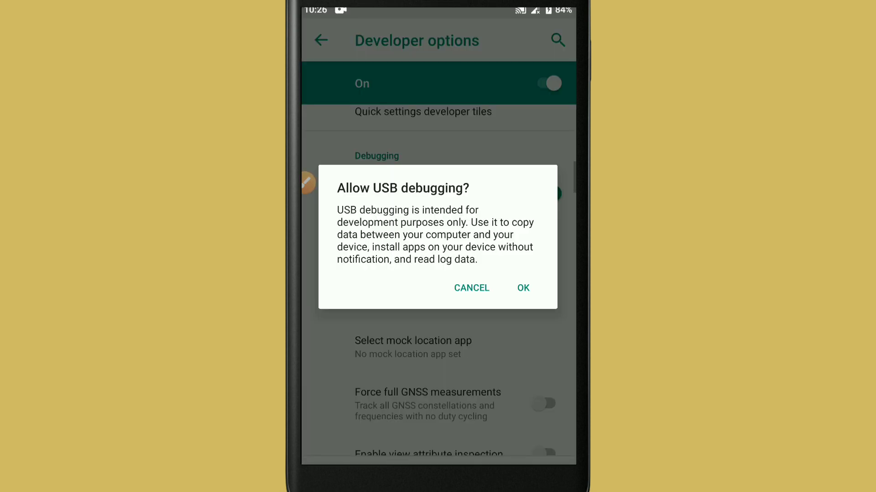
click(523, 287)
Turn on full GNSS measurements in Developer options
scroll(438, 273, down, 3)
scroll(438, 274, down, 3)
scroll(437, 274, up, 2)
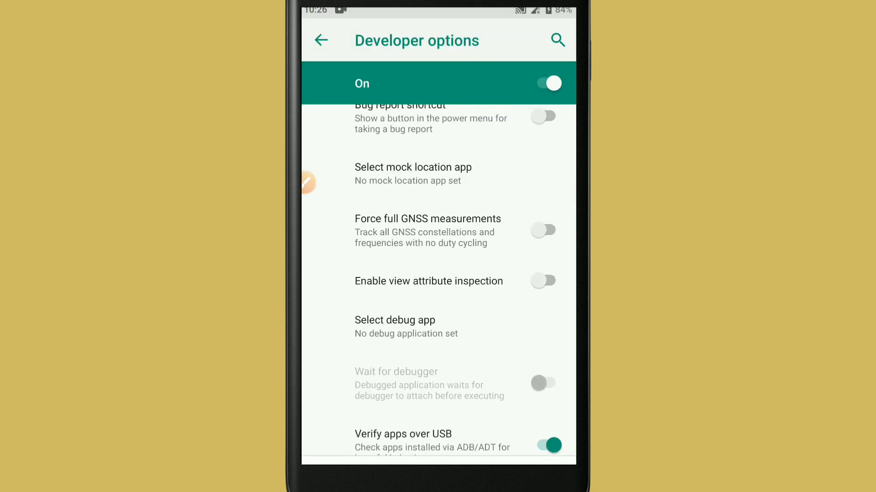
click(543, 231)
Set window, transition and animator duration animation scales to off
scroll(438, 274, down, 5)
scroll(438, 273, down, 3)
scroll(438, 274, down, 5)
scroll(438, 274, up, 2)
scroll(438, 274, down, 5)
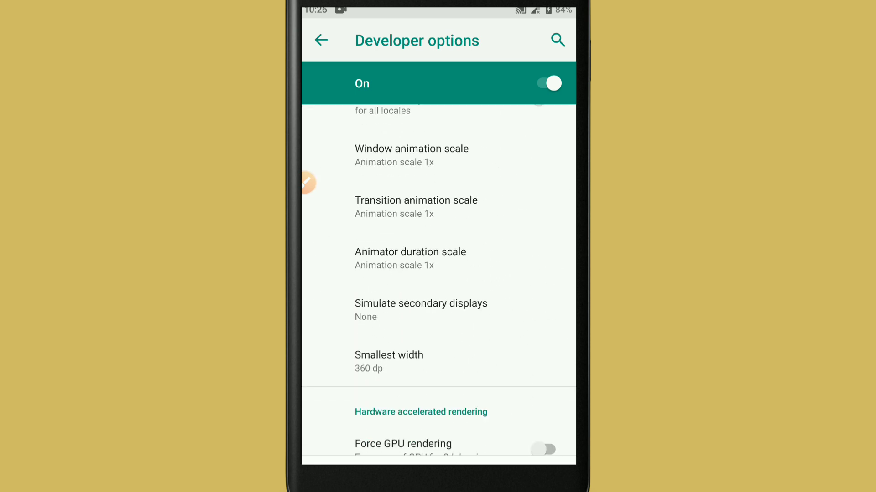
click(411, 156)
click(410, 142)
click(416, 206)
click(409, 142)
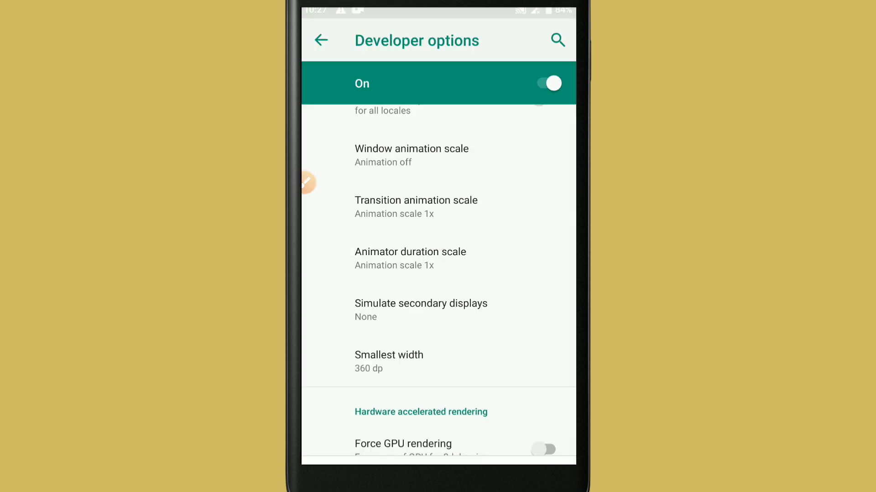
click(410, 244)
click(410, 143)
Enable Force GPU rendering and leave Developer options
scroll(438, 283, down, 3)
click(546, 298)
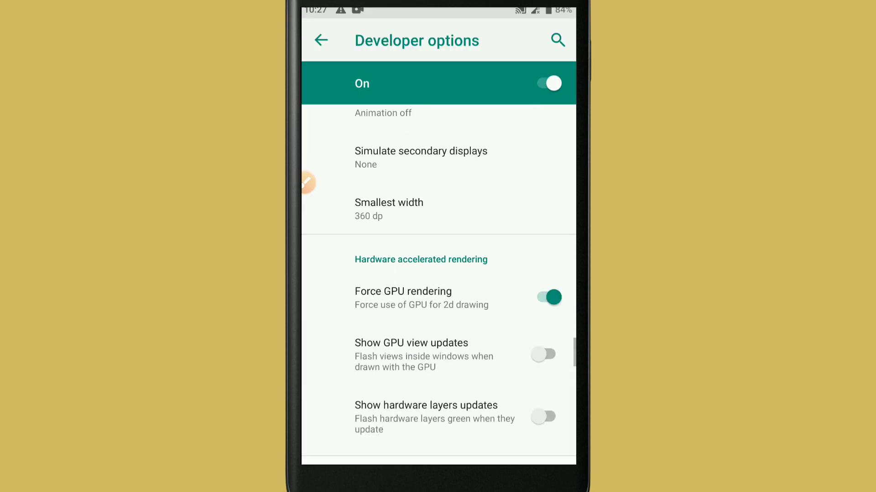
click(321, 40)
Drag ZArchiver from the app drawer onto the home screen and open it
click(321, 40)
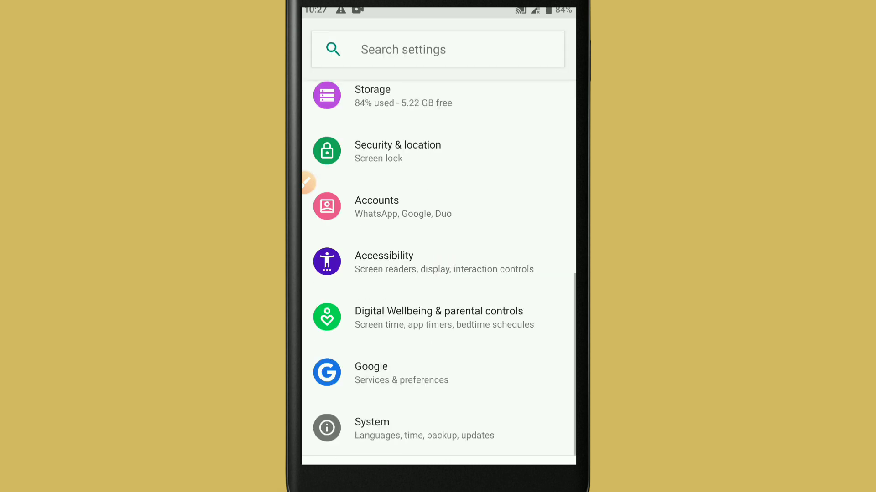
drag(438, 410, 437, 137)
scroll(438, 264, up, 5)
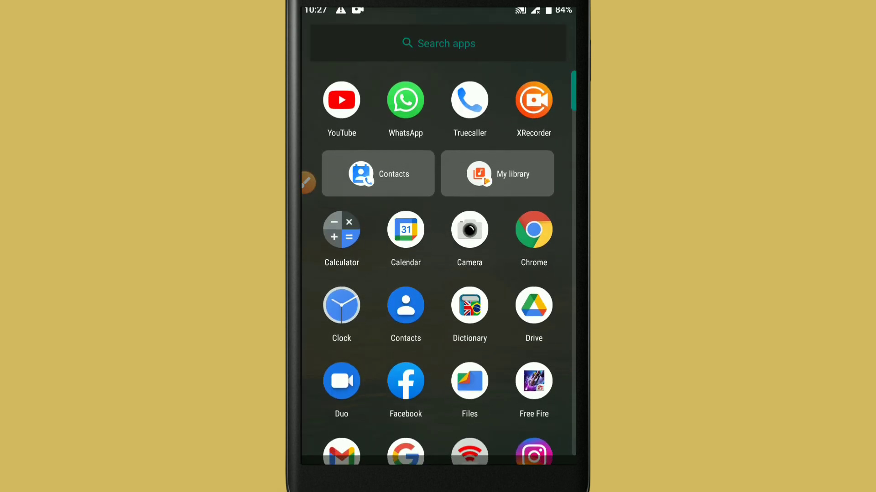
scroll(438, 265, down, 5)
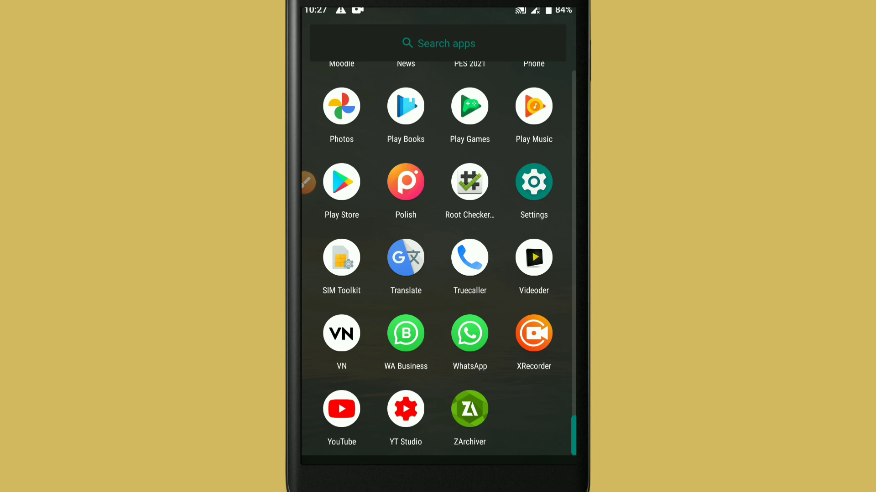
scroll(438, 264, up, 10)
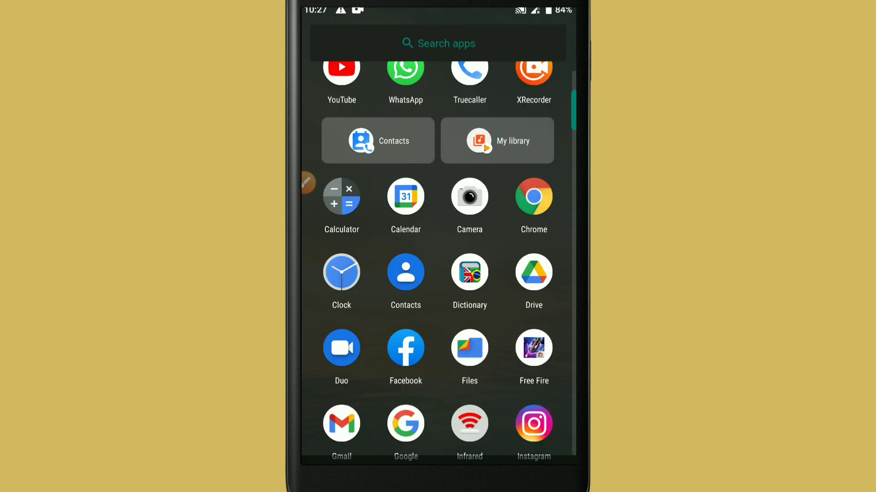
scroll(438, 264, down, 10)
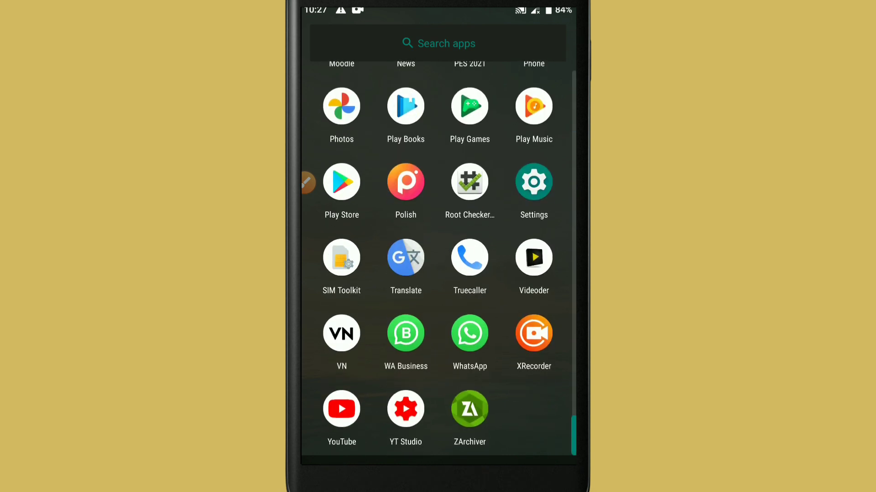
mouse_move(469, 409)
mouse_down()
mouse_move(457, 297)
mouse_move(469, 206)
mouse_up()
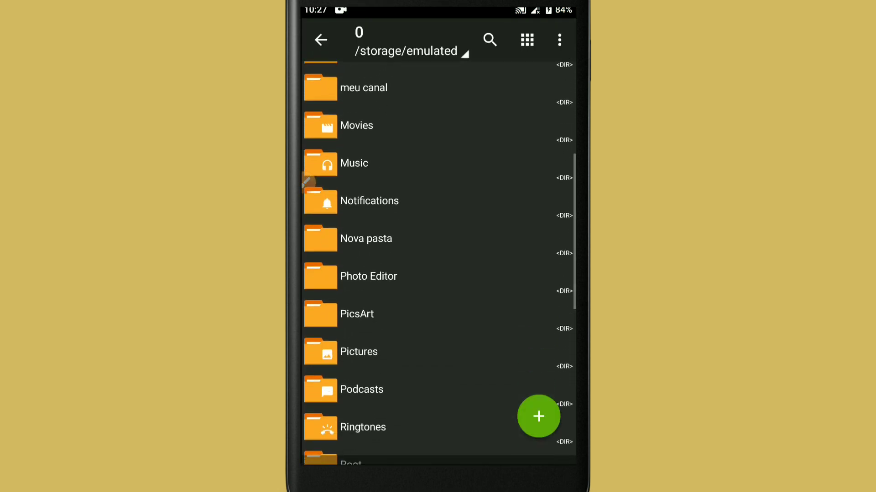
Open the Vmos Pro Android 1G Ram folder and select VMOS Pro v1.0.0.apk
scroll(307, 182, down, 1)
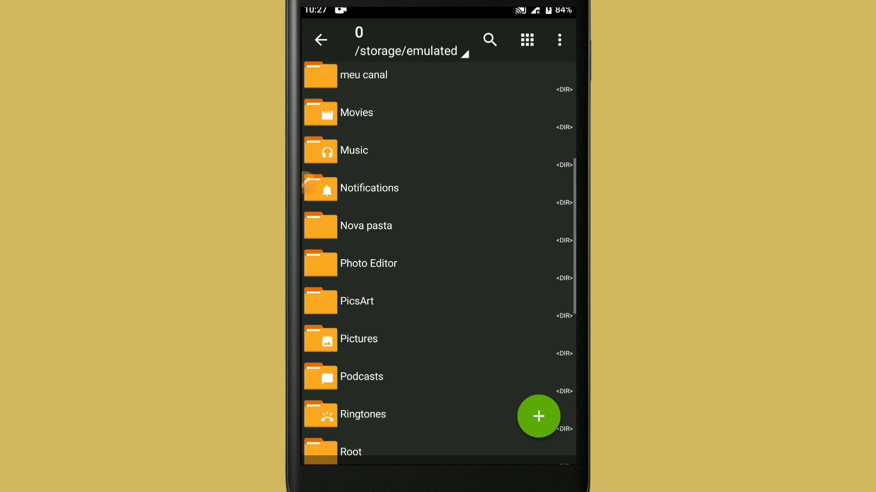
scroll(308, 183, down, 2)
scroll(307, 181, down, 2)
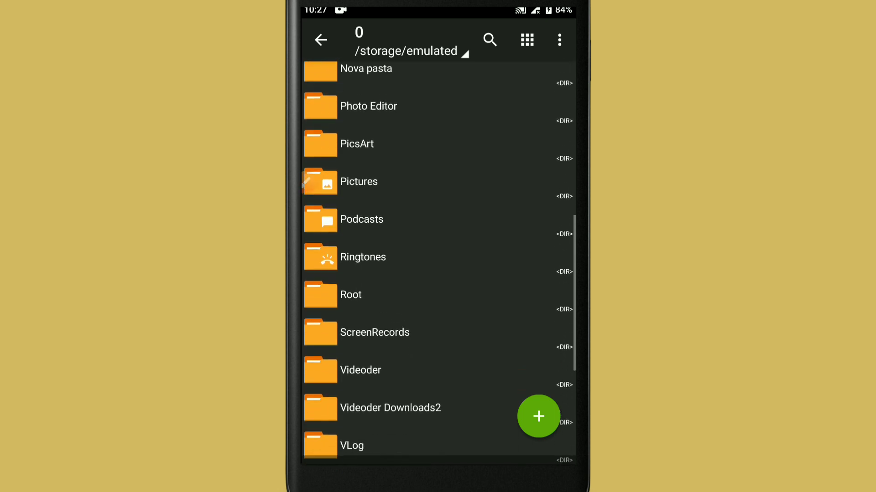
scroll(307, 181, down, 2)
scroll(307, 181, down, 2)
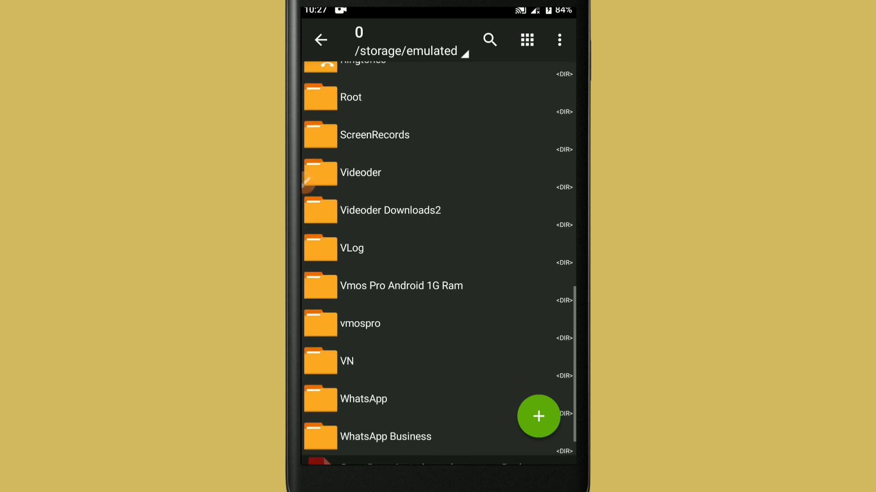
click(401, 292)
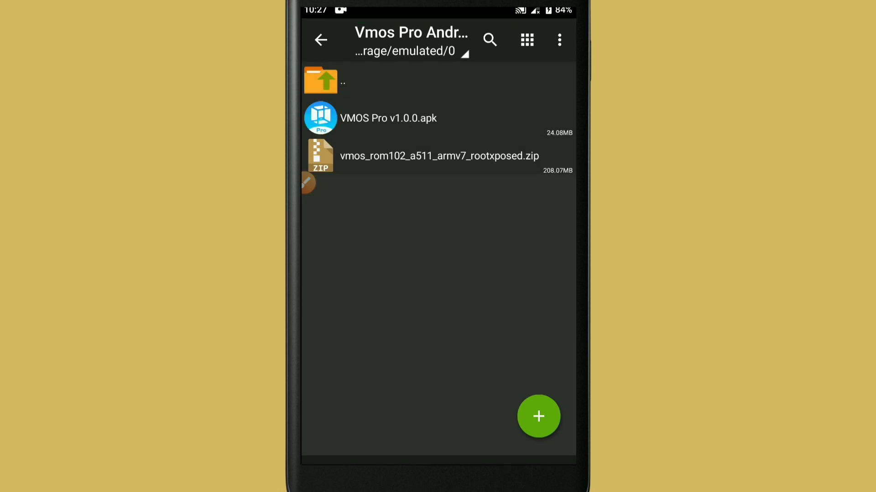
click(388, 119)
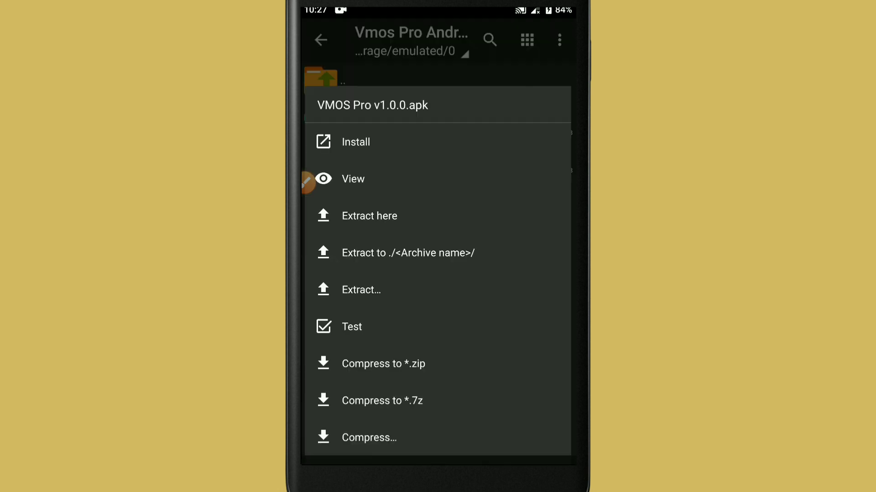
Install VMOS Pro v1.0.0.apk and open it
click(355, 142)
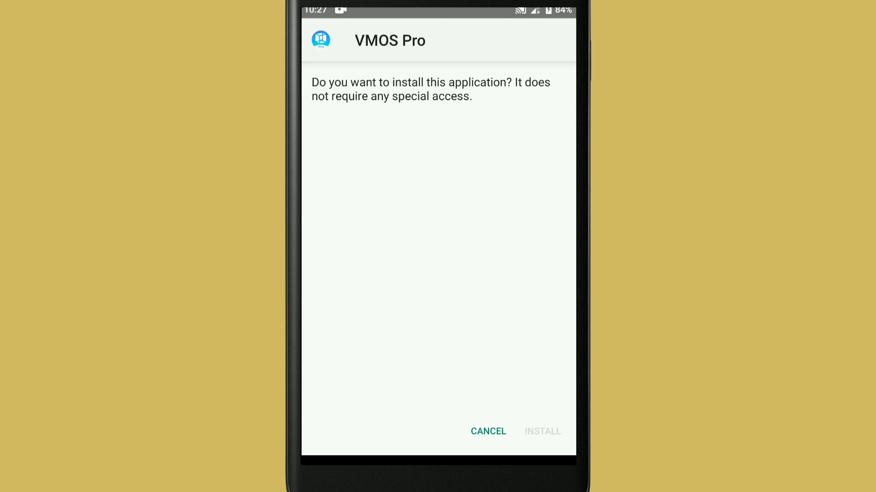
click(542, 432)
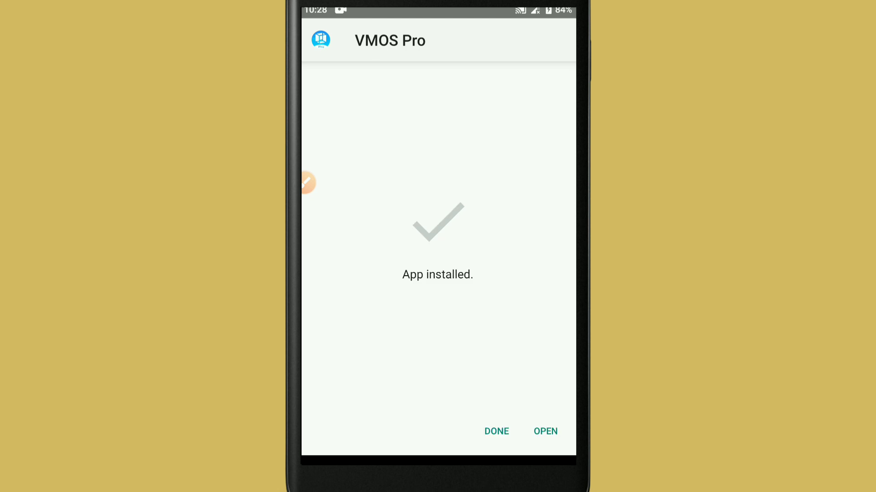
click(546, 431)
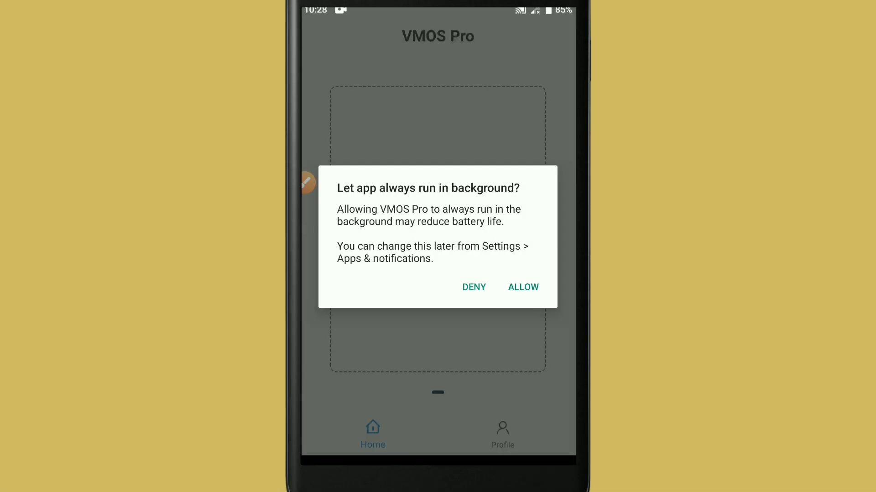
Let VMOS Pro run in background, start Add Virtual Machine, and annotate the options menu
click(523, 286)
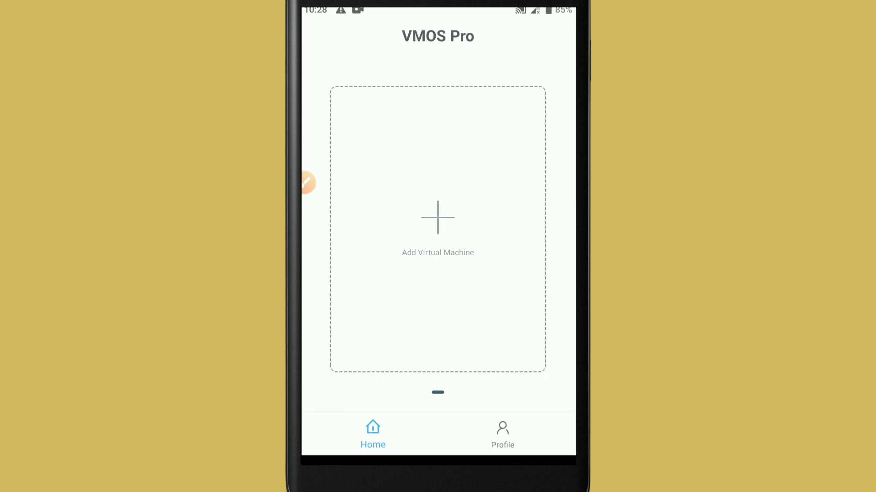
click(438, 224)
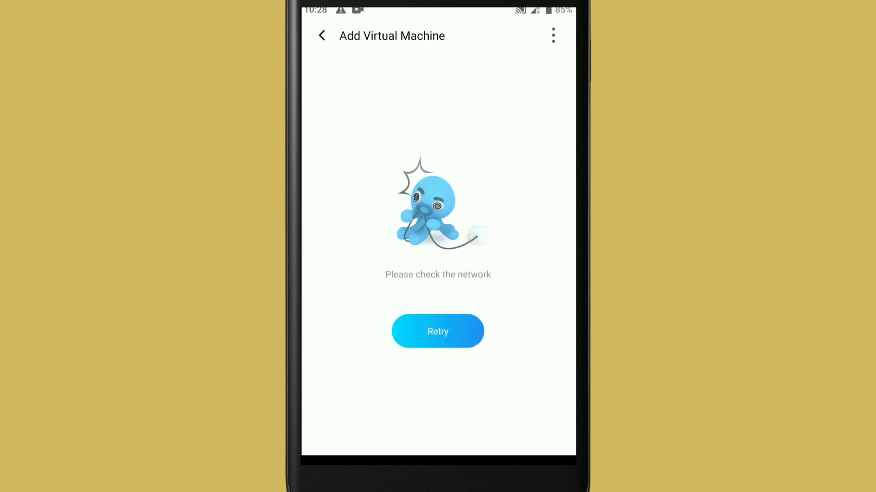
click(308, 183)
click(523, 410)
drag(349, 424, 543, 69)
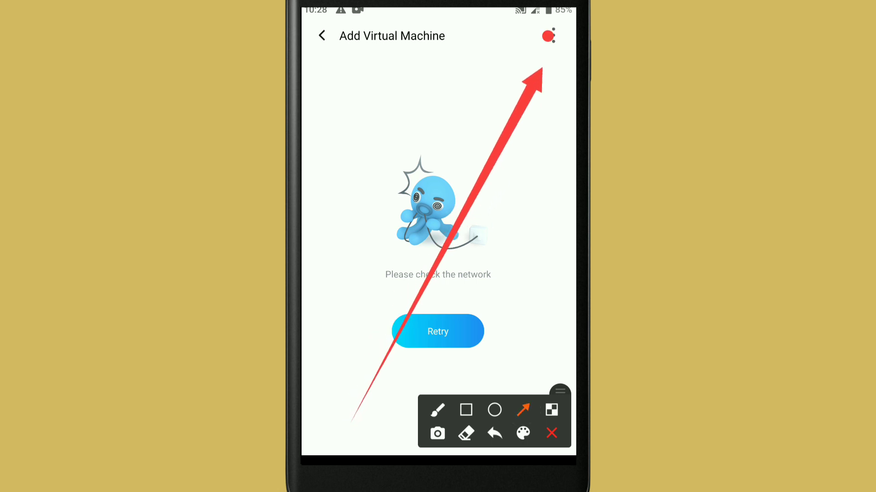
click(552, 433)
Open the add-VM options menu and mark Import local ROM with an annotation arrow
click(553, 36)
click(309, 182)
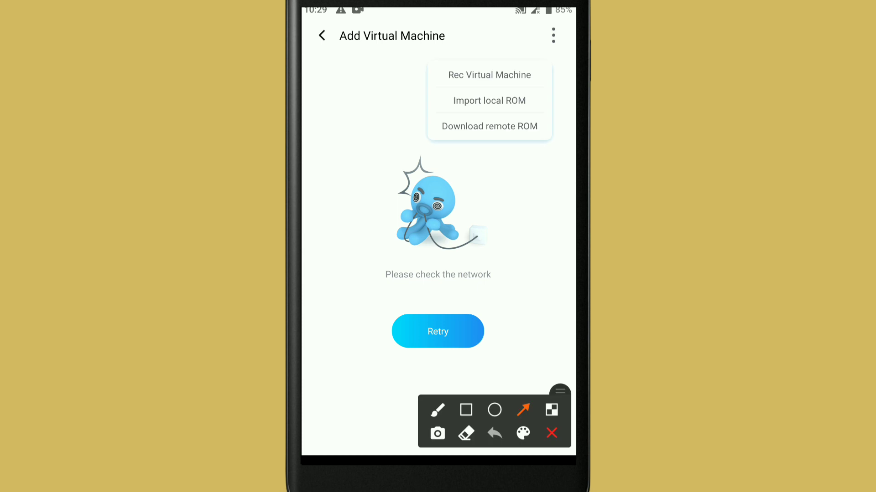
click(338, 91)
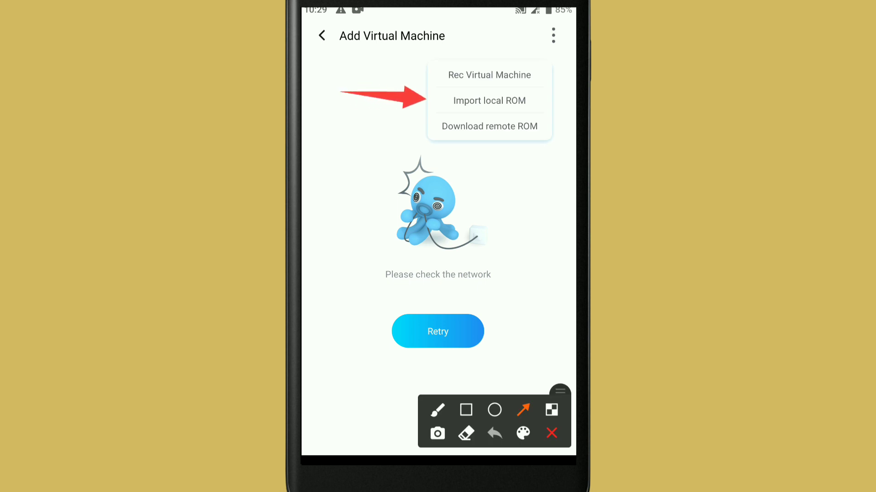
drag(338, 91, 435, 100)
click(551, 433)
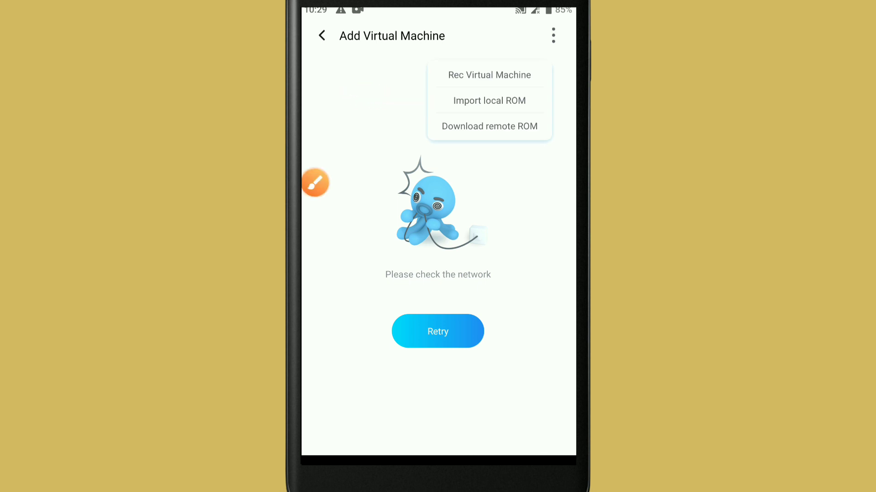
Choose Import local ROM and grant VMOS Pro Camera, Location, Microphone, Phone and Storage permissions
click(489, 100)
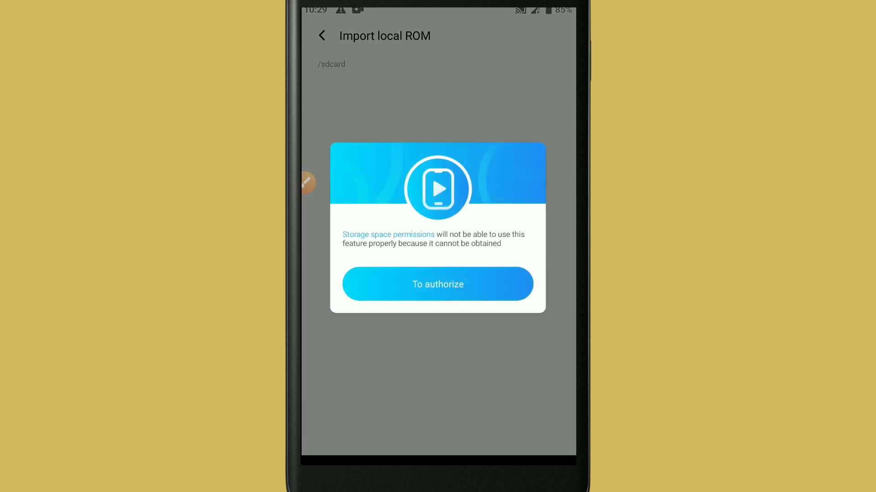
click(437, 284)
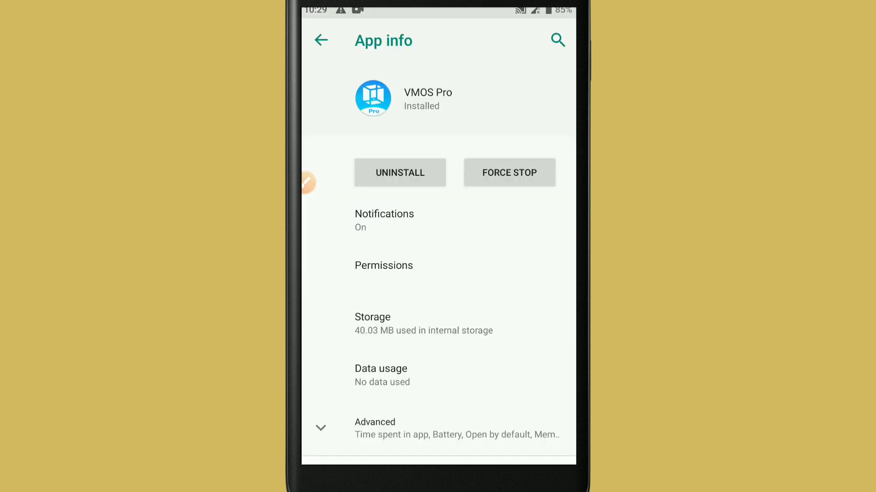
click(384, 265)
click(549, 124)
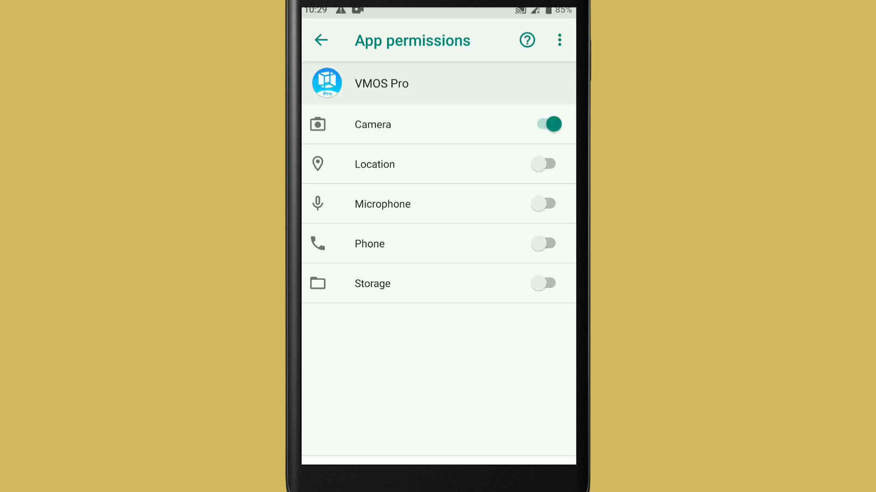
click(549, 164)
click(549, 204)
click(549, 244)
click(549, 283)
drag(302, 180, 319, 183)
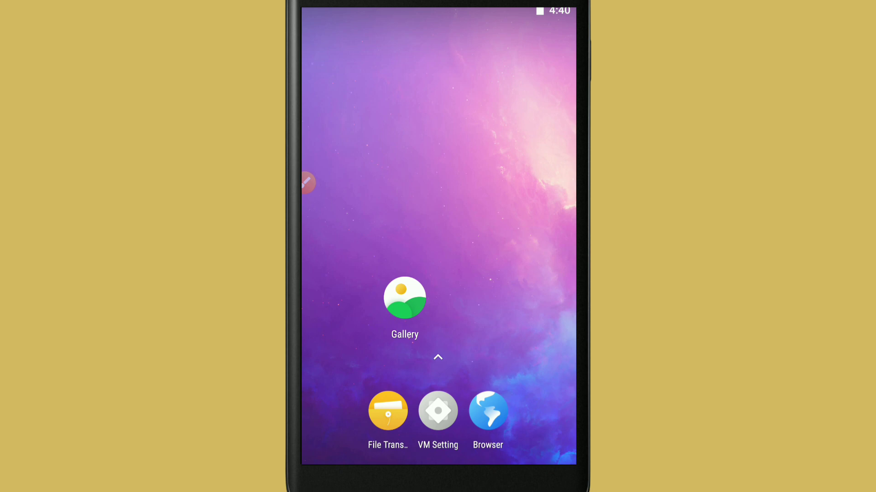
Import RootCheckerBasic.apk into the virtual machine through File Transfer
click(438, 357)
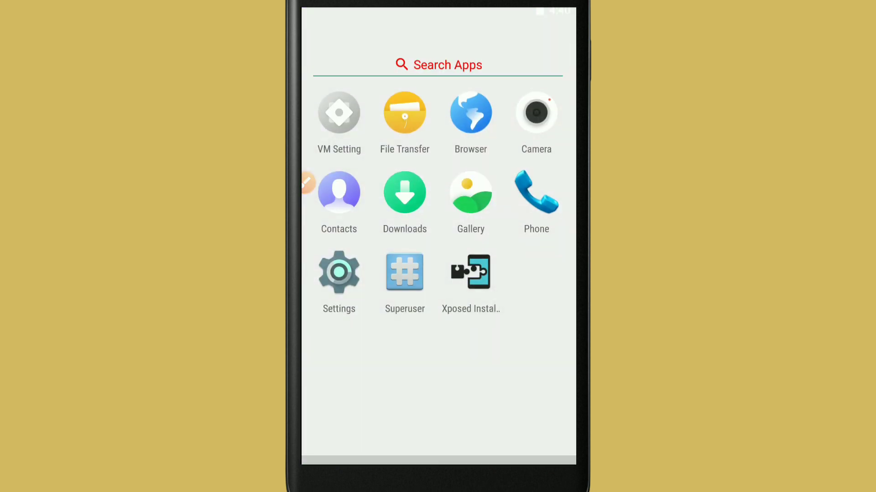
click(405, 113)
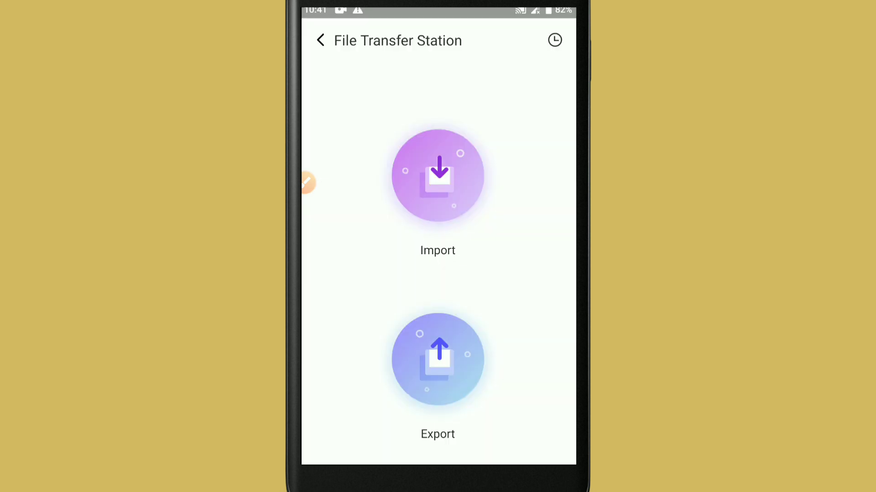
click(437, 184)
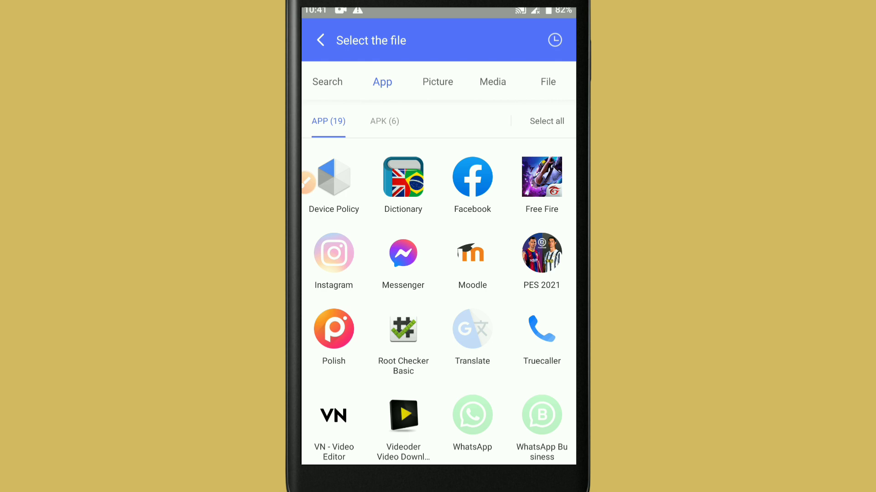
scroll(438, 301, down, 3)
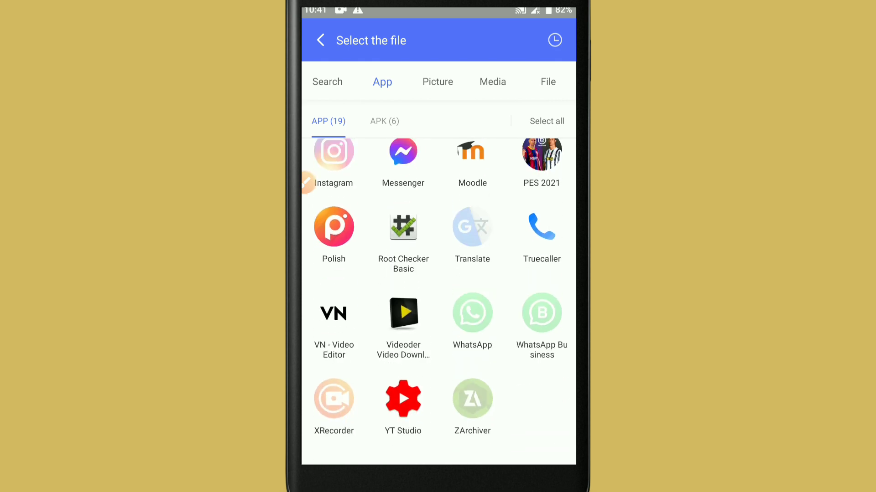
scroll(438, 301, up, 3)
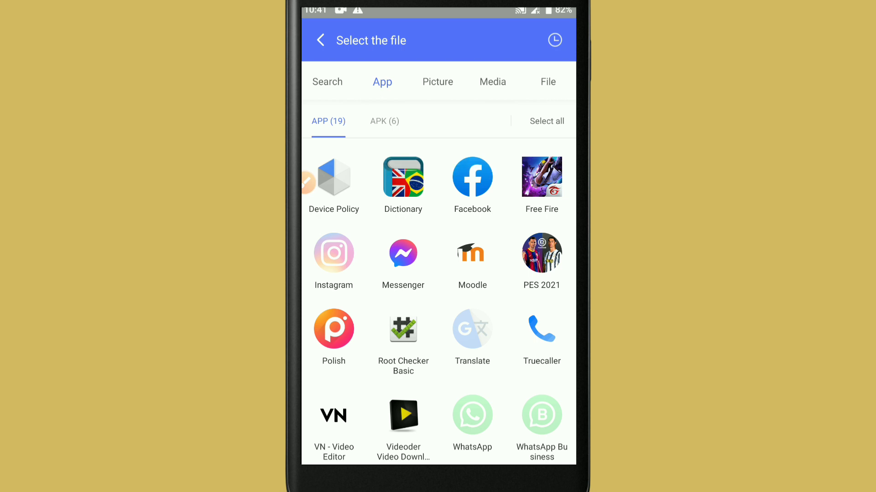
click(403, 329)
click(403, 329)
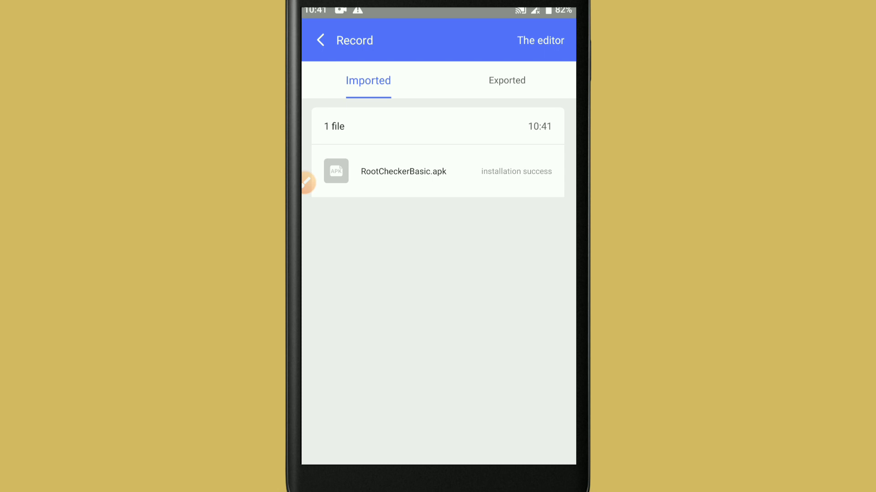
click(320, 40)
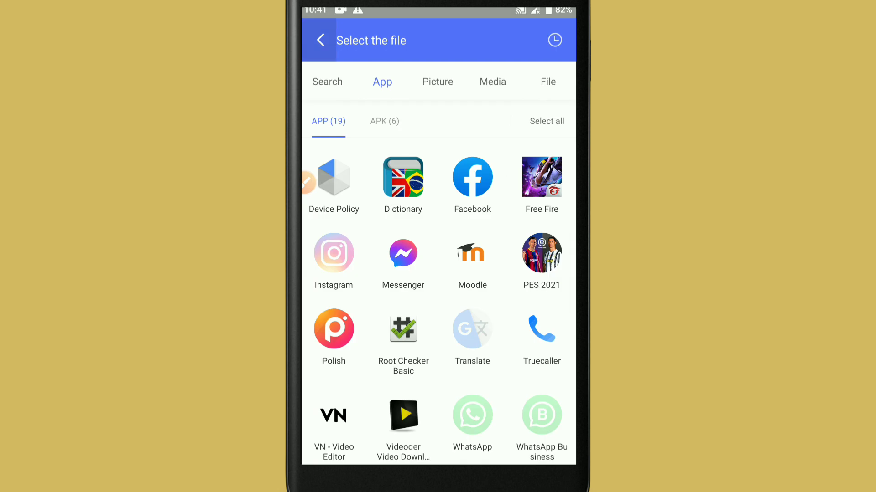
Return to the VM's app list and circle the Root Checker and Settings apps
click(320, 40)
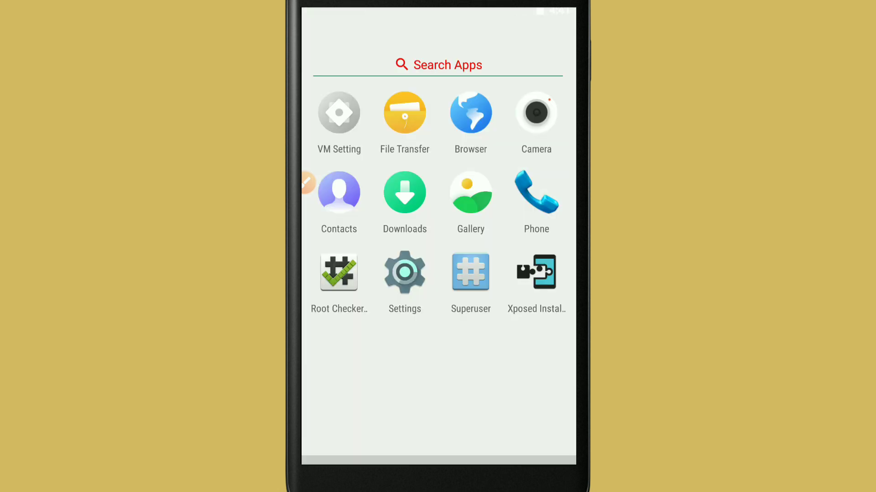
click(308, 182)
mouse_move(315, 225)
mouse_down()
mouse_move(377, 289)
mouse_move(312, 237)
mouse_up()
click(551, 433)
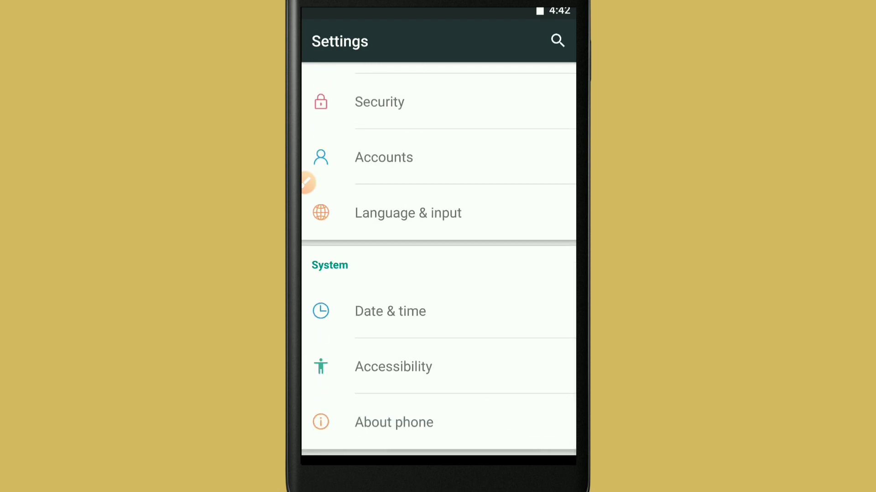
Tap Build number repeatedly to unlock the virtual phone's developer options
click(394, 422)
double_click(469, 424)
click(469, 424)
double_click(470, 424)
click(470, 426)
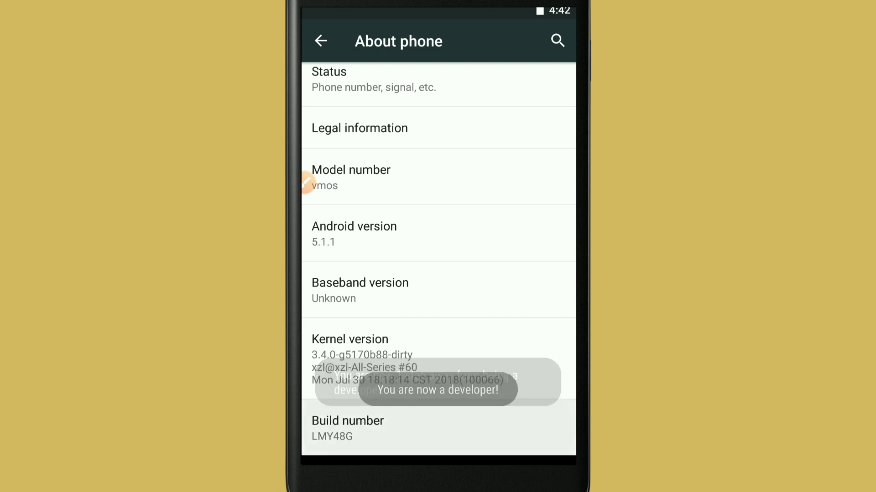
key(Escape)
Enable USB debugging in the virtual phone's Developer options
scroll(307, 183, down, 1)
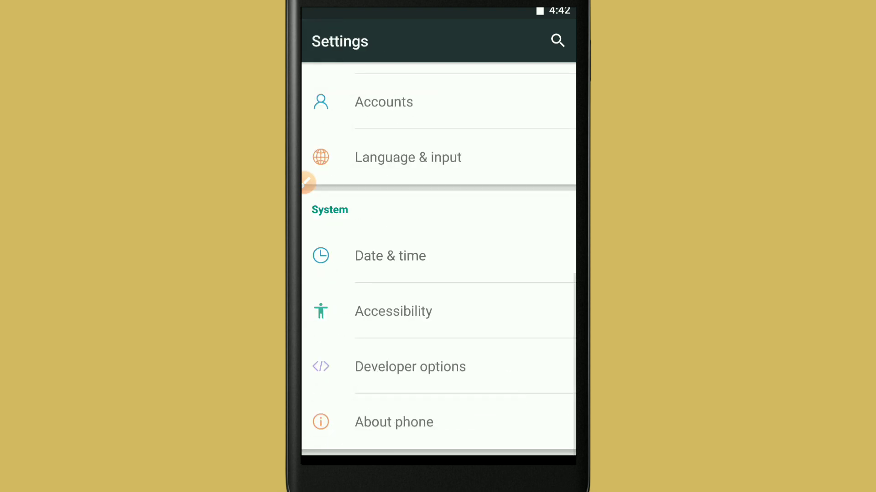
scroll(306, 183, down, 10)
scroll(307, 183, up, 2)
scroll(307, 183, up, 5)
key(Return)
key(Return)
scroll(306, 182, down, 4)
scroll(306, 182, down, 5)
scroll(307, 183, down, 10)
scroll(307, 183, down, 3)
scroll(306, 183, up, 1)
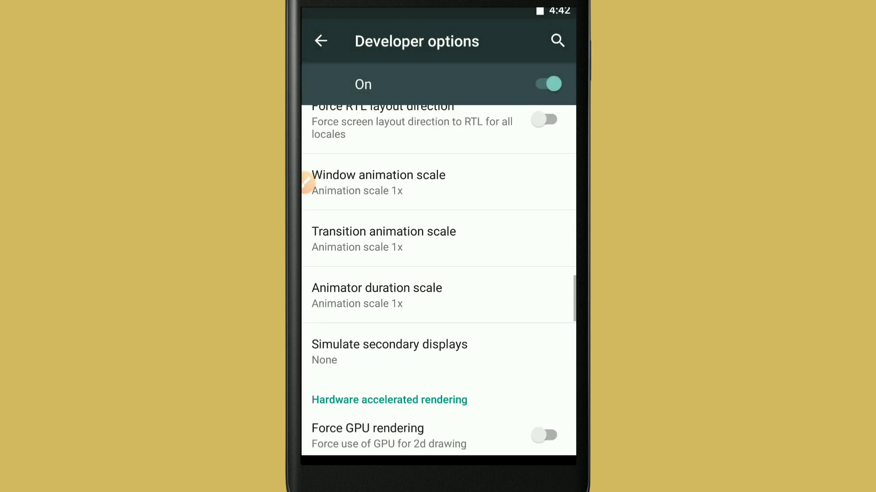
Set window, transition and animator duration scales to .5x
click(307, 182)
key(Up)
key(Return)
key(Down)
key(Return)
key(Up)
key(Return)
key(Down)
key(Return)
Enable Force GPU rendering and leave Developer options
key(Return)
scroll(307, 182, down, 3)
scroll(307, 182, down, 2)
key(Return)
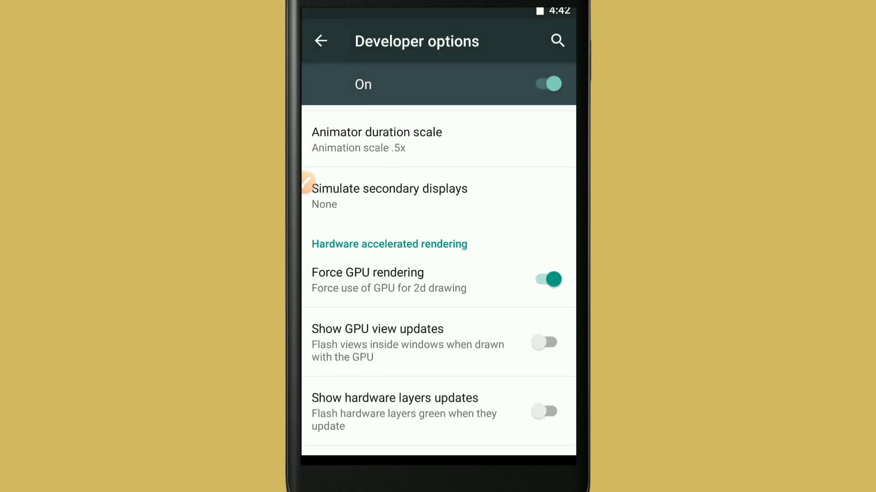
key(Escape)
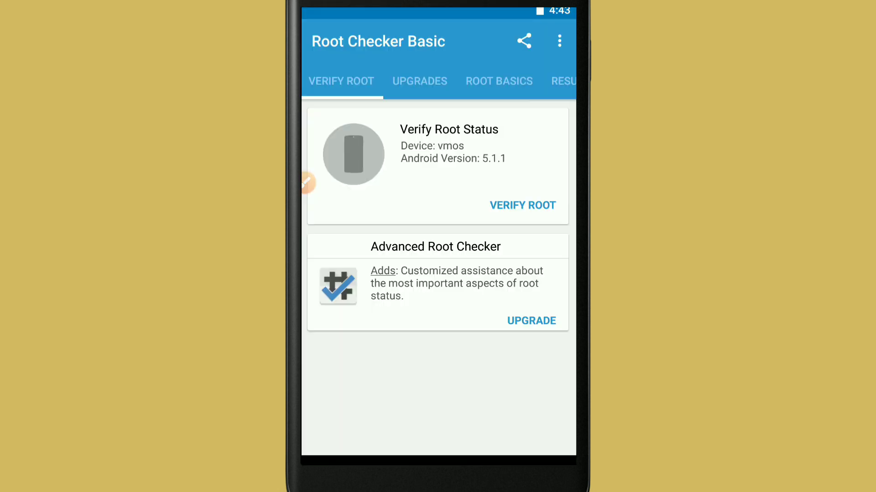
Verify root and allow Root Checker Basic superuser access, remembered forever
click(522, 205)
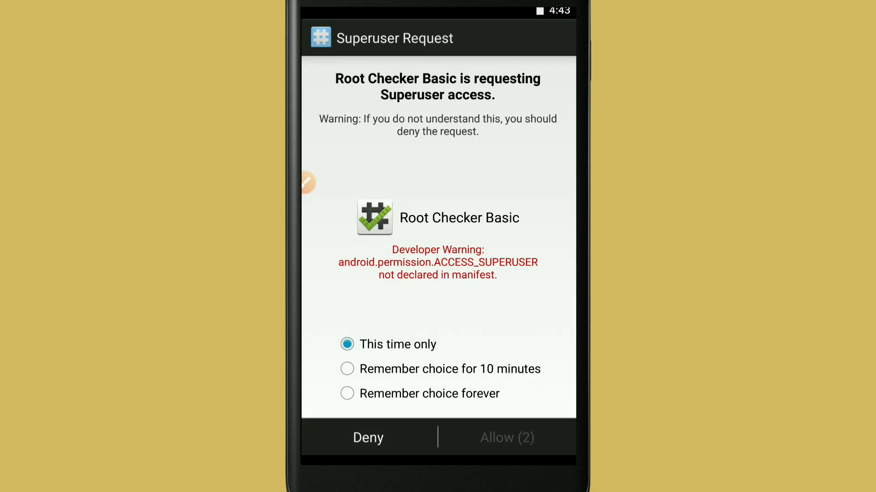
click(346, 394)
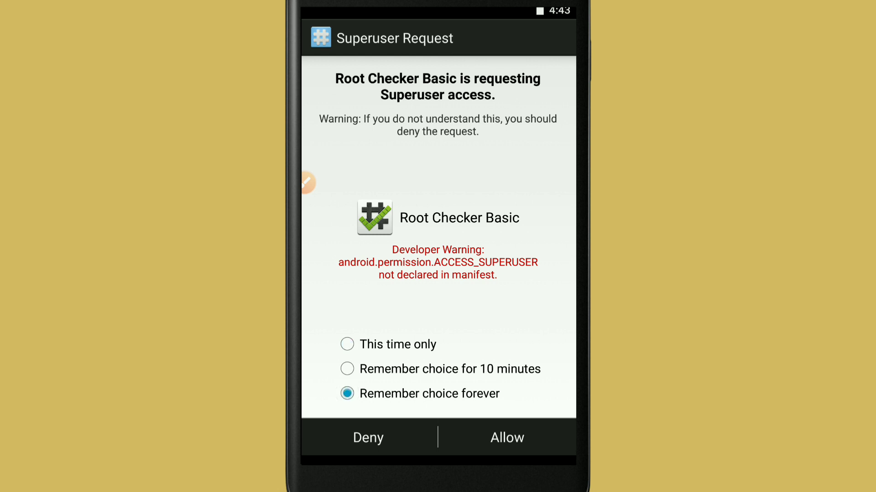
click(506, 438)
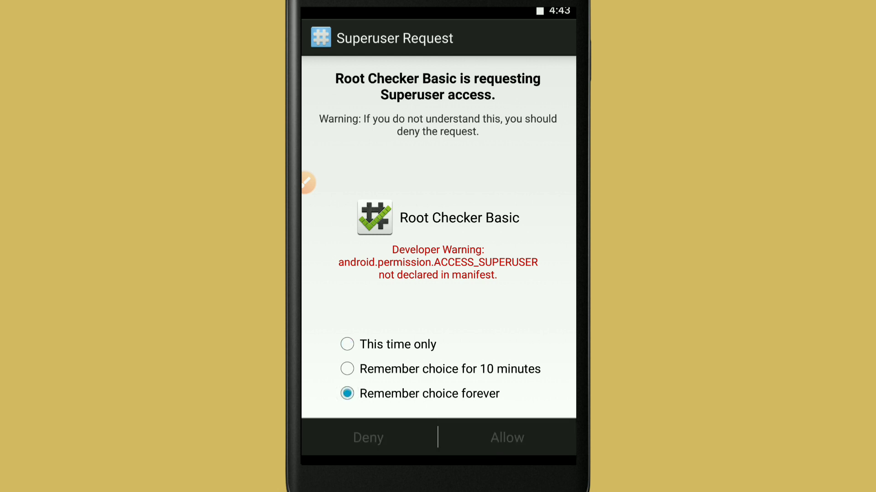